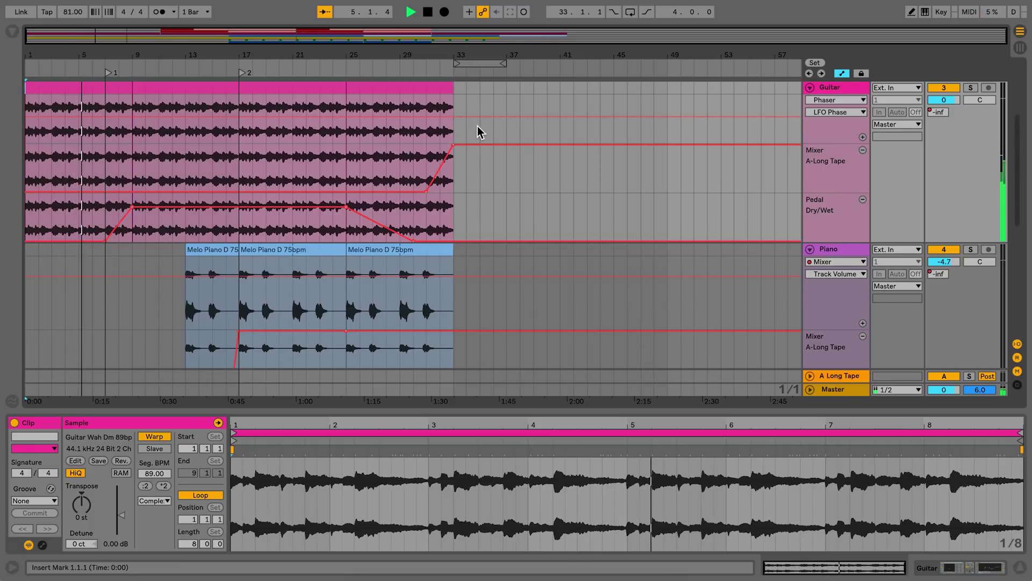
{"action": "scroll", "coordinate": [478, 126], "scroll_direction": "down", "scroll_amount": 2}
{"action": "scroll", "coordinate": [478, 126], "scroll_direction": "down", "scroll_amount": 2}
{"action": "scroll", "coordinate": [477, 126], "scroll_direction": "down", "scroll_amount": 1}
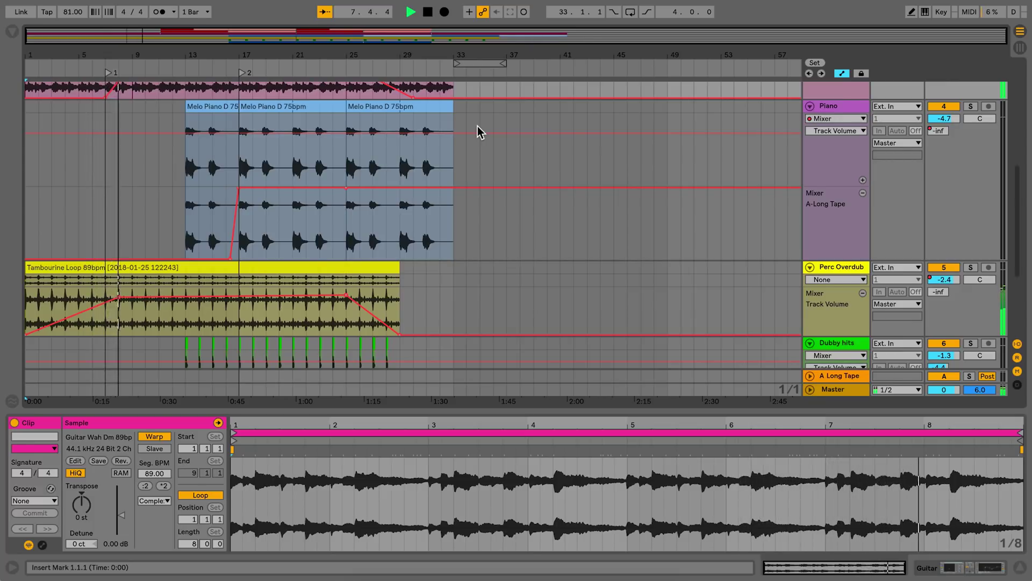
{"action": "scroll", "coordinate": [478, 126], "scroll_direction": "up", "scroll_amount": 2}
{"action": "scroll", "coordinate": [478, 125], "scroll_direction": "up", "scroll_amount": 2}
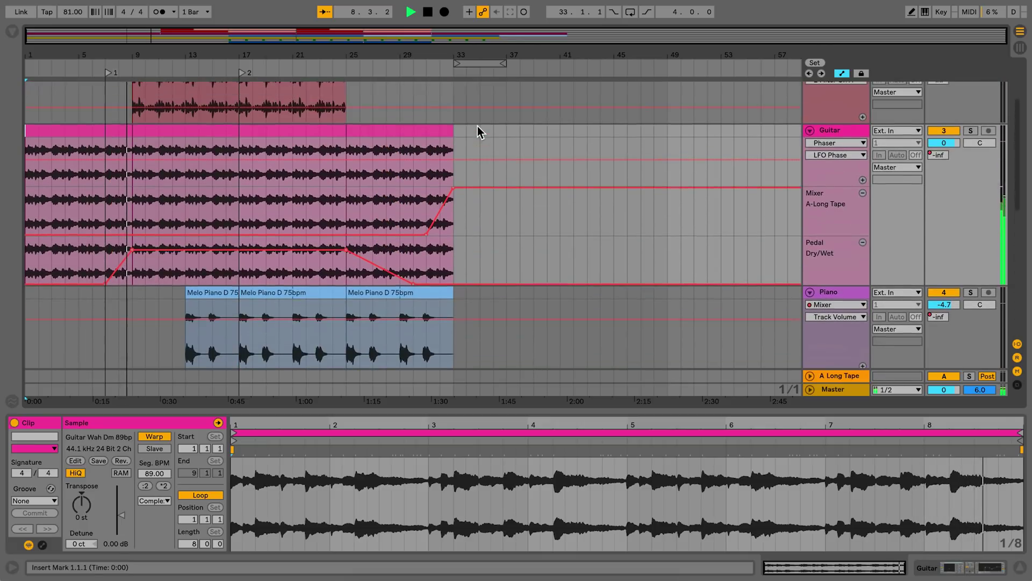
{"action": "scroll", "coordinate": [477, 126], "scroll_direction": "up", "scroll_amount": 2}
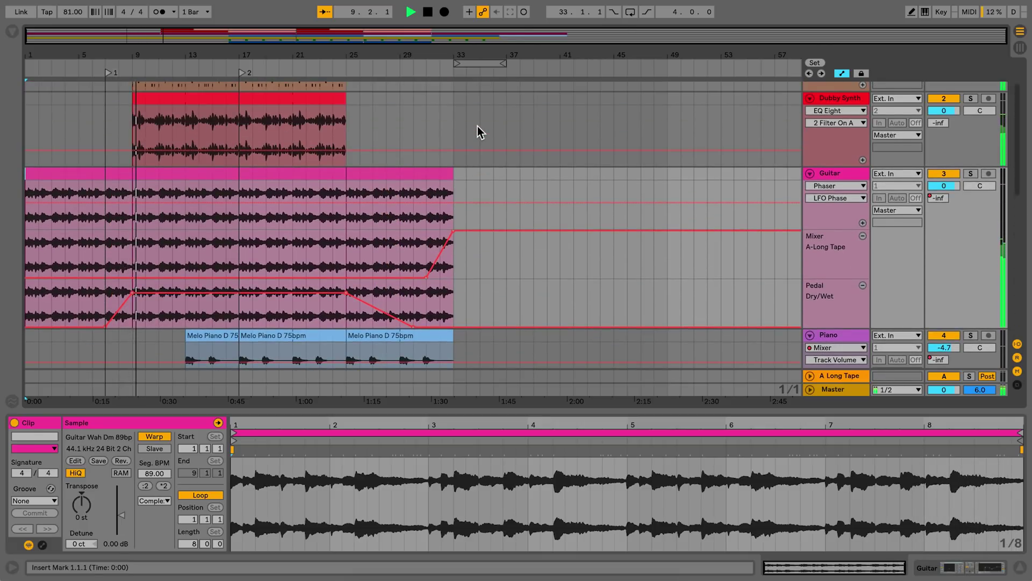
{"action": "scroll", "coordinate": [477, 125], "scroll_direction": "up", "scroll_amount": 2}
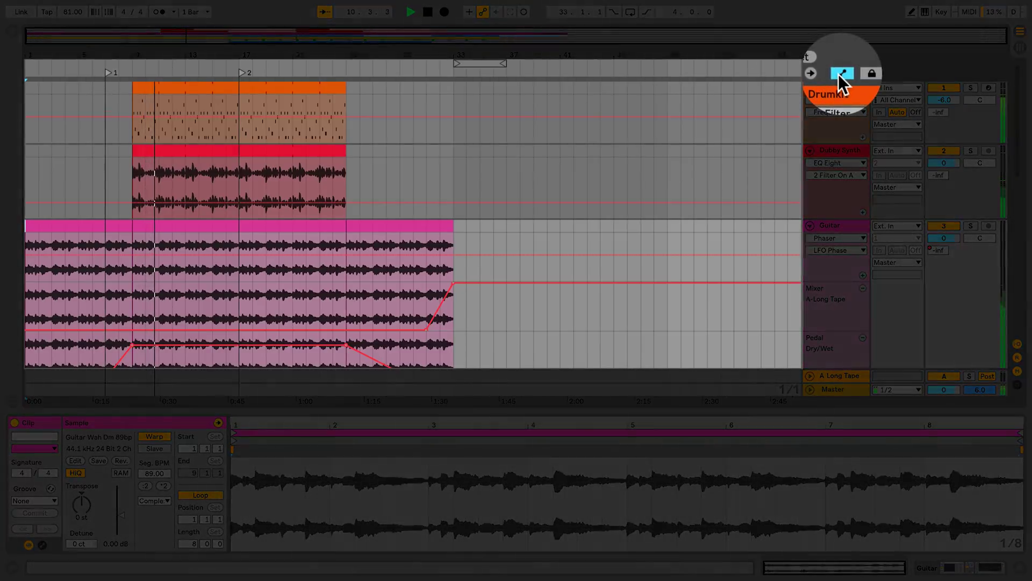
Toggle the automation lanes, show the Drumkit device chain, and record from locator 1
{"action": "left_click", "coordinate": [841, 74]}
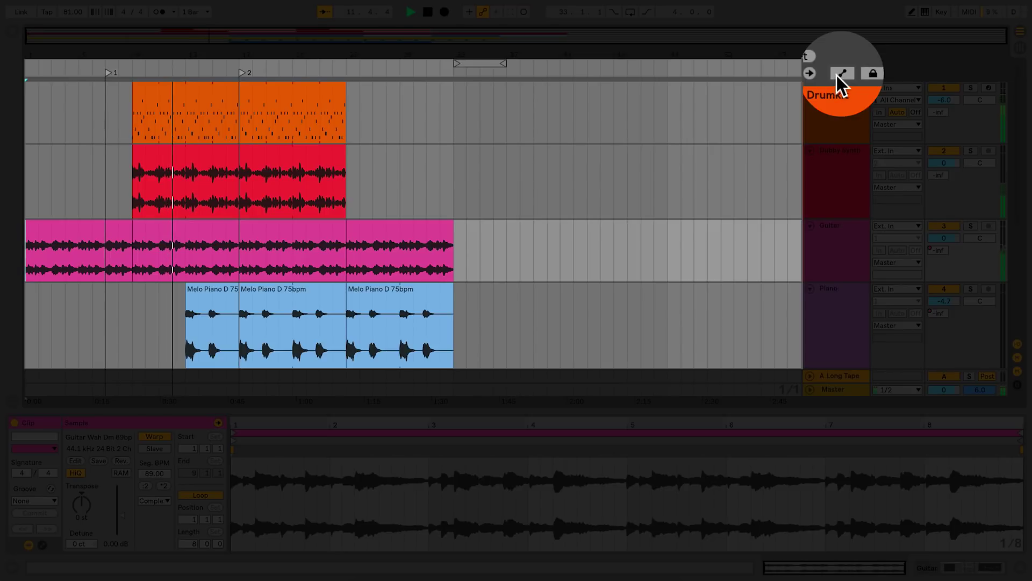
{"action": "left_click", "coordinate": [840, 75]}
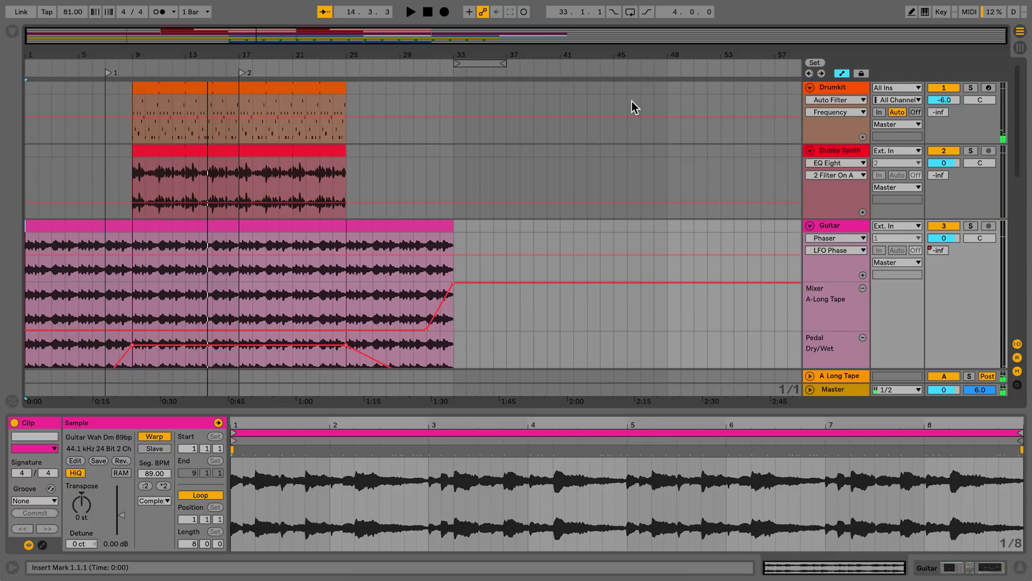
{"action": "left_click", "coordinate": [834, 87]}
{"action": "double_click", "coordinate": [839, 86]}
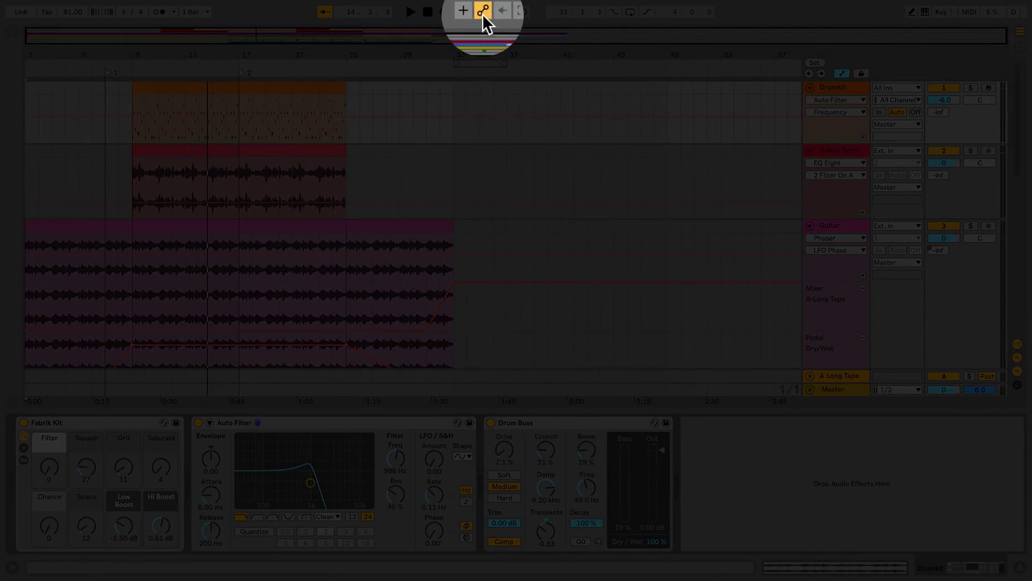
{"action": "left_click", "coordinate": [105, 72]}
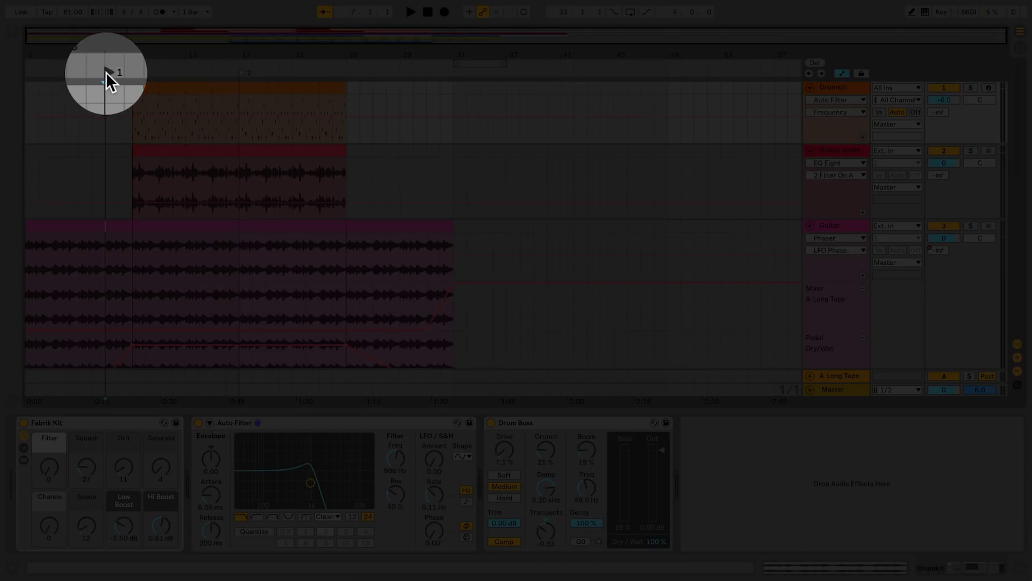
{"action": "left_click", "coordinate": [440, 10]}
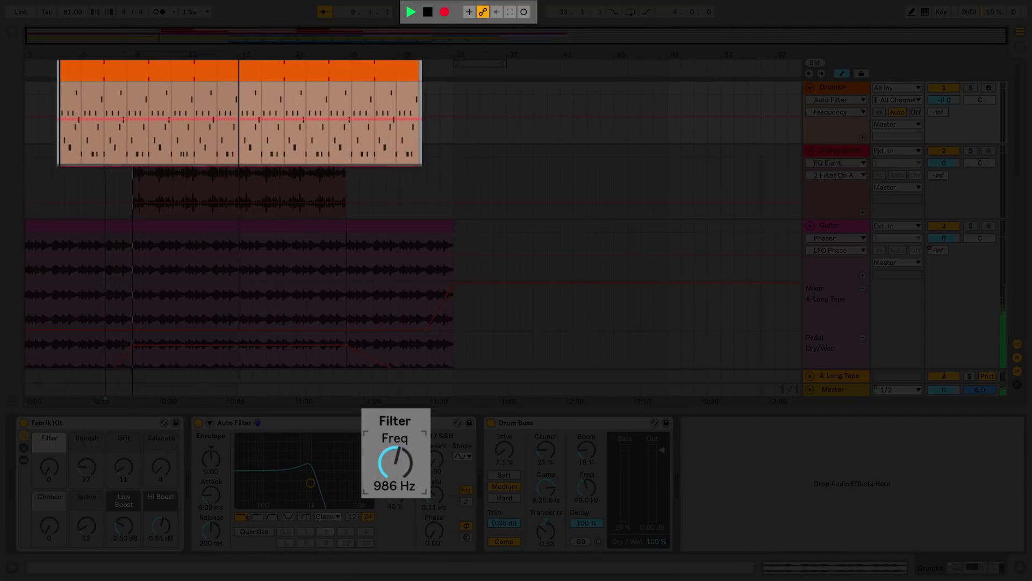
Record an Auto Filter Freq sweep that dips then rises, then stop recording
{"action": "left_click_drag", "start_coordinate": [395, 460], "coordinate": [394, 488]}
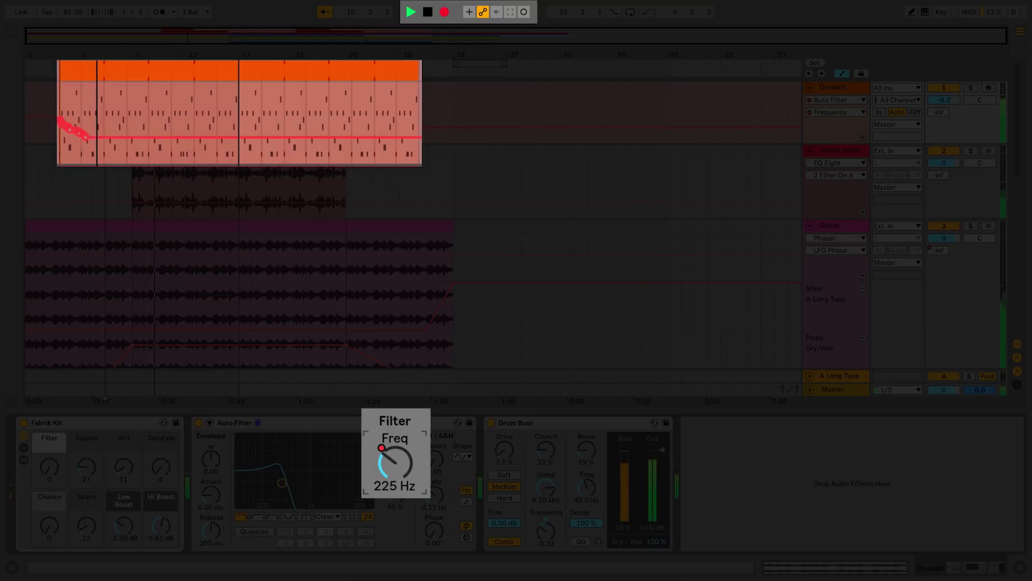
{"action": "left_click_drag", "start_coordinate": [394, 488], "coordinate": [395, 441]}
{"action": "left_click", "coordinate": [444, 12]}
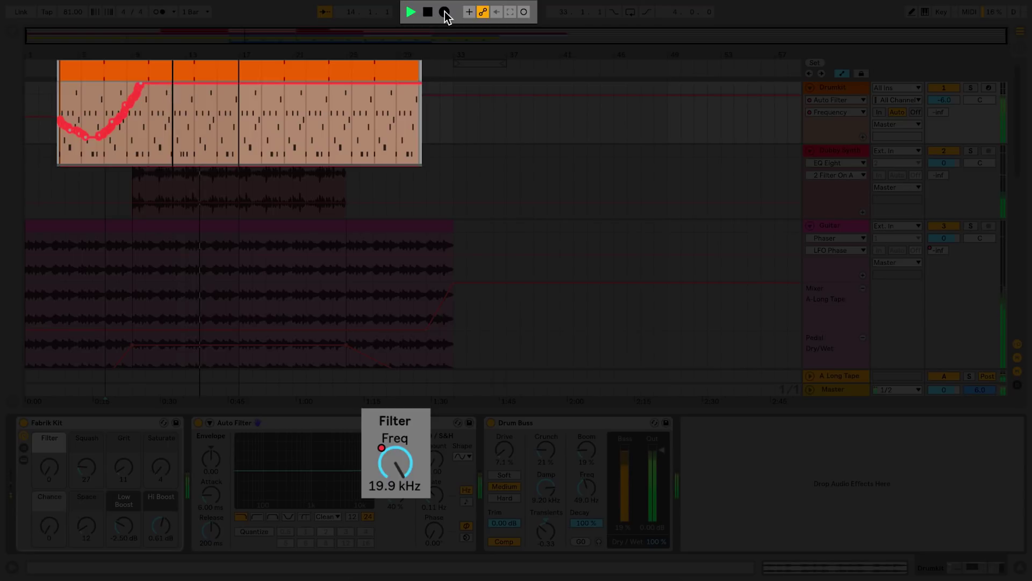
Lower the Freq knob twice over the automation, then re-enable the recorded sweep
{"action": "left_click_drag", "start_coordinate": [395, 464], "coordinate": [395, 484]}
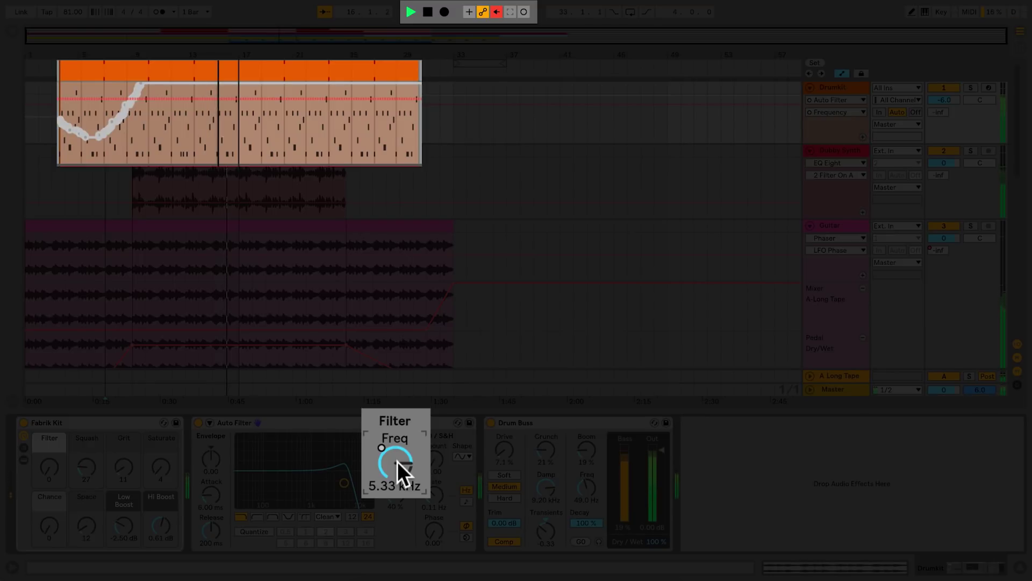
{"action": "left_click_drag", "start_coordinate": [398, 462], "coordinate": [398, 476]}
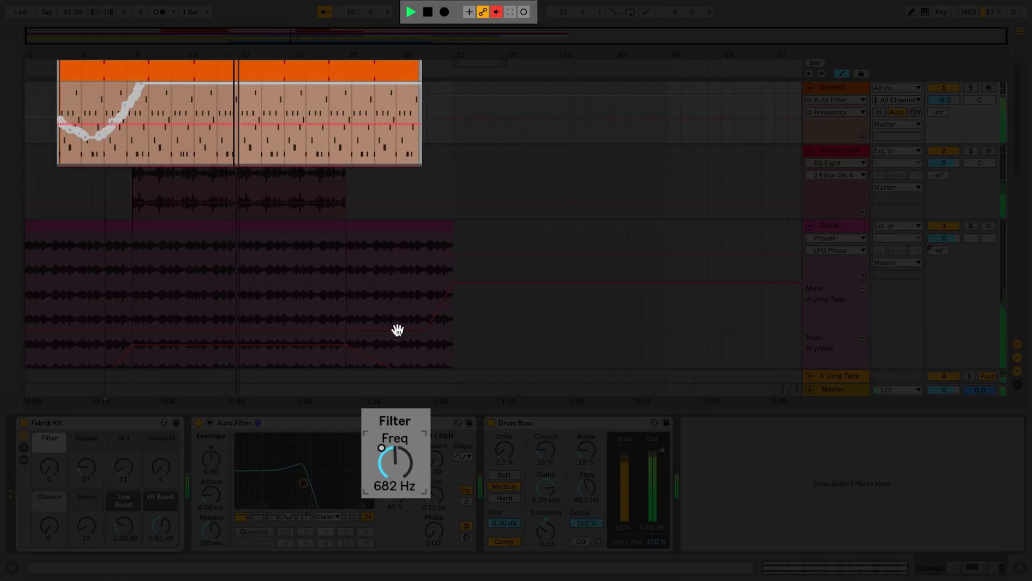
{"action": "left_click", "coordinate": [496, 14]}
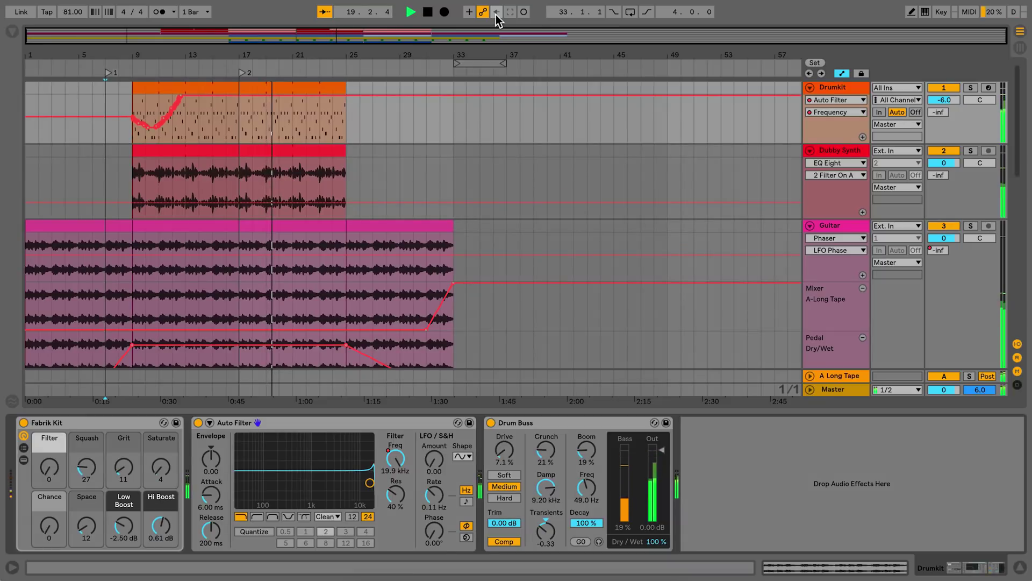
Stop playback at locator 2 and switch the Drumkit lane to Drum Buss Drive
{"action": "key", "text": "space"}
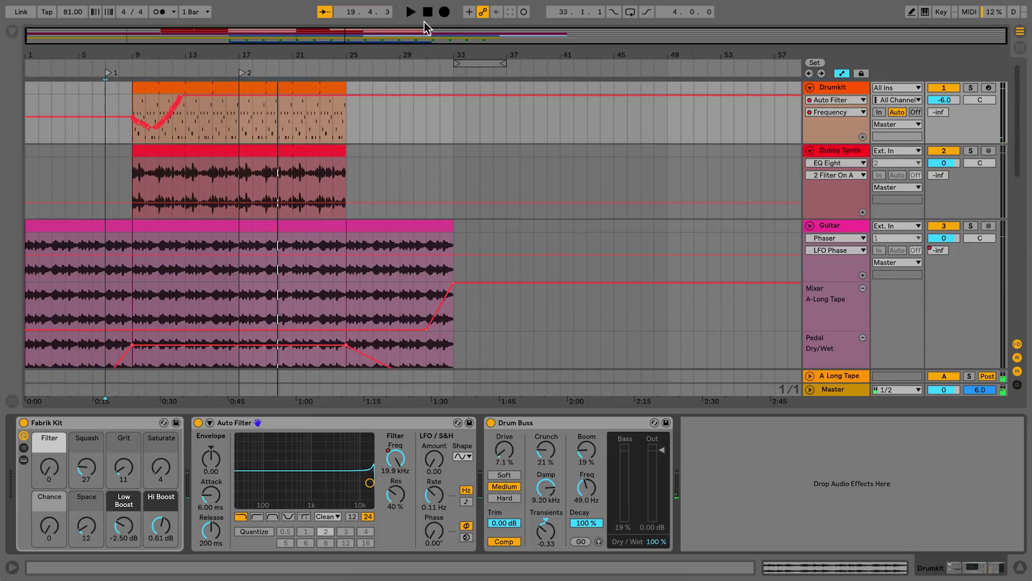
{"action": "left_click", "coordinate": [239, 73]}
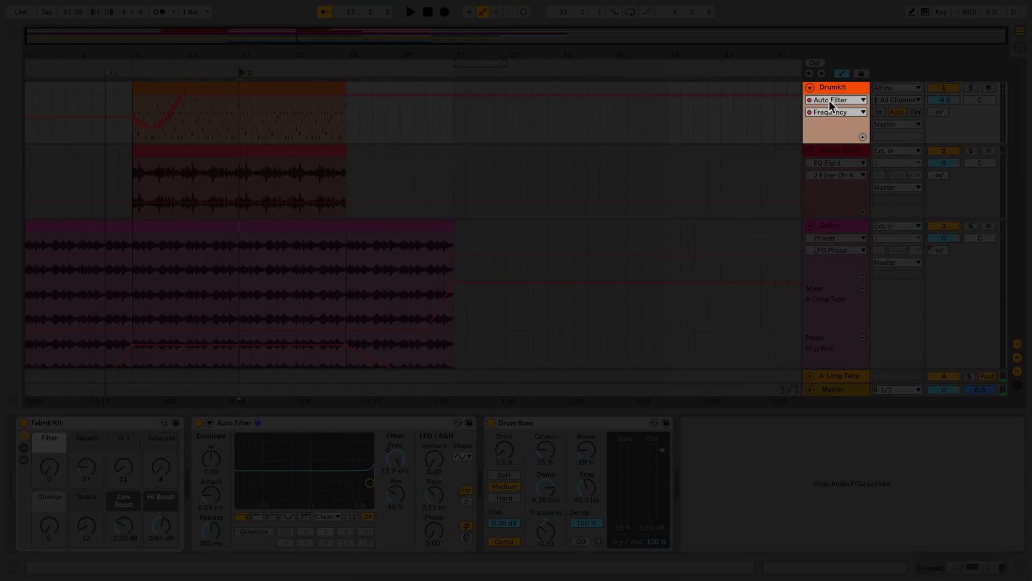
{"action": "left_click", "coordinate": [829, 101]}
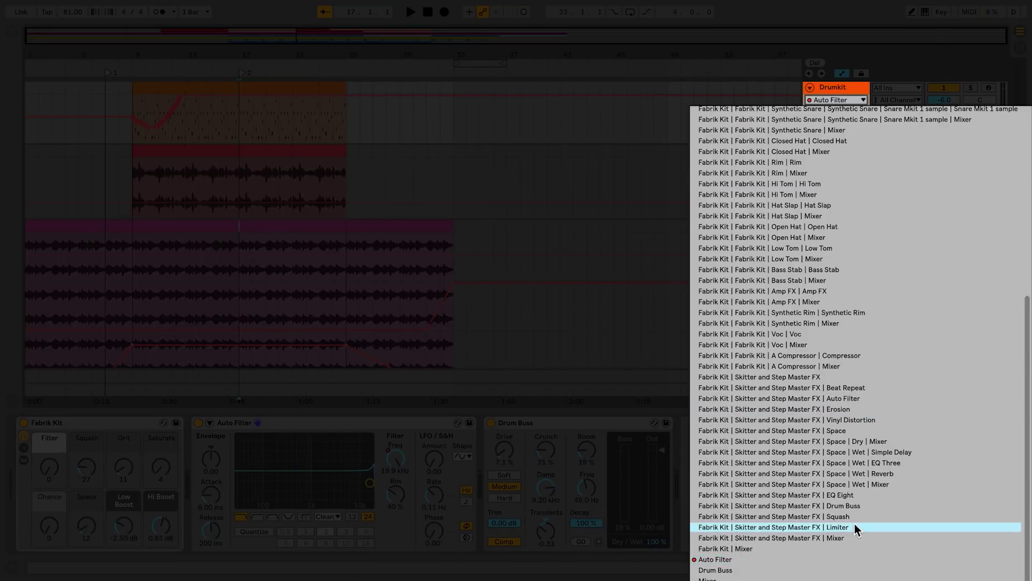
{"action": "left_click", "coordinate": [850, 571]}
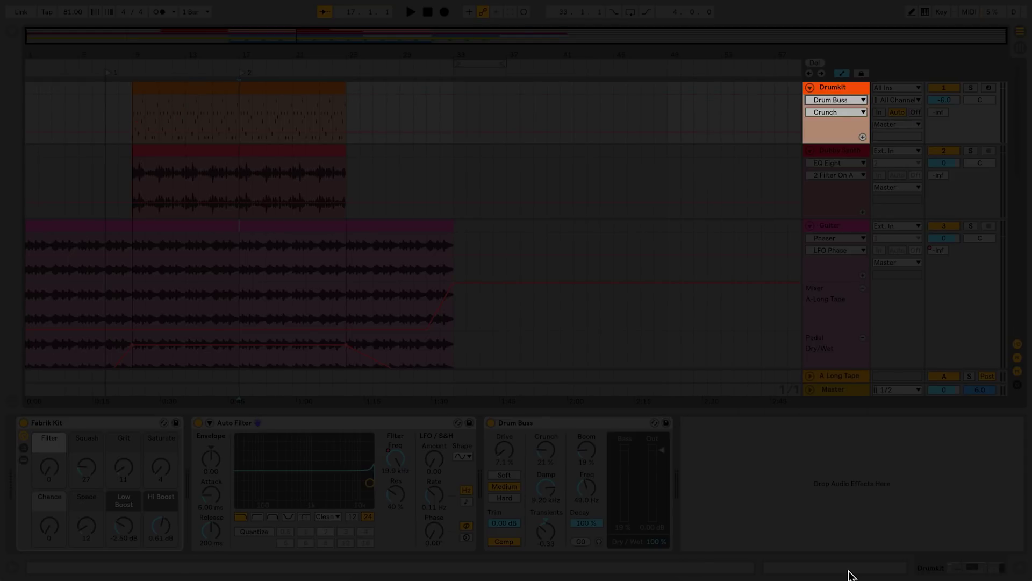
{"action": "left_click", "coordinate": [840, 113]}
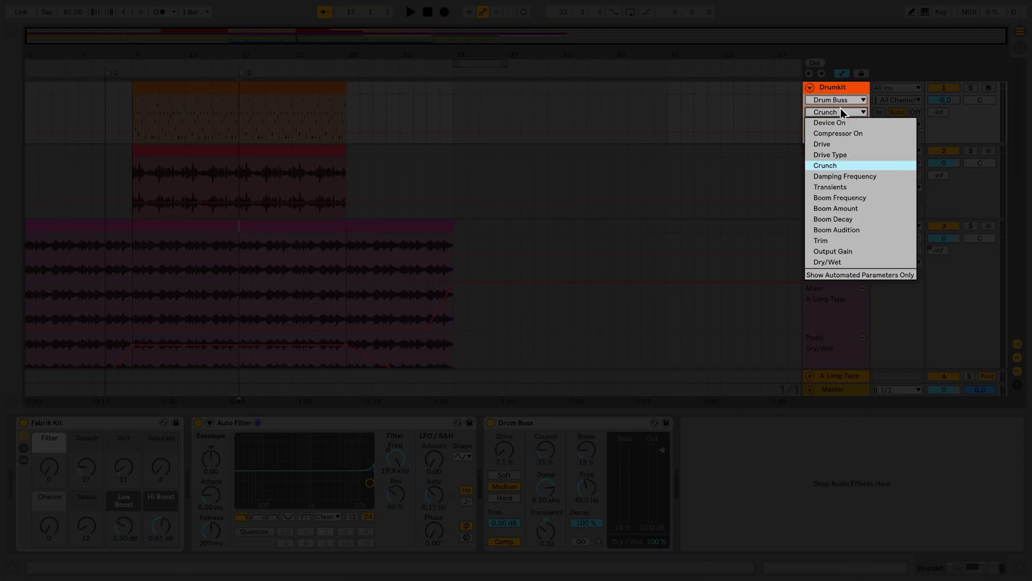
{"action": "left_click", "coordinate": [840, 143]}
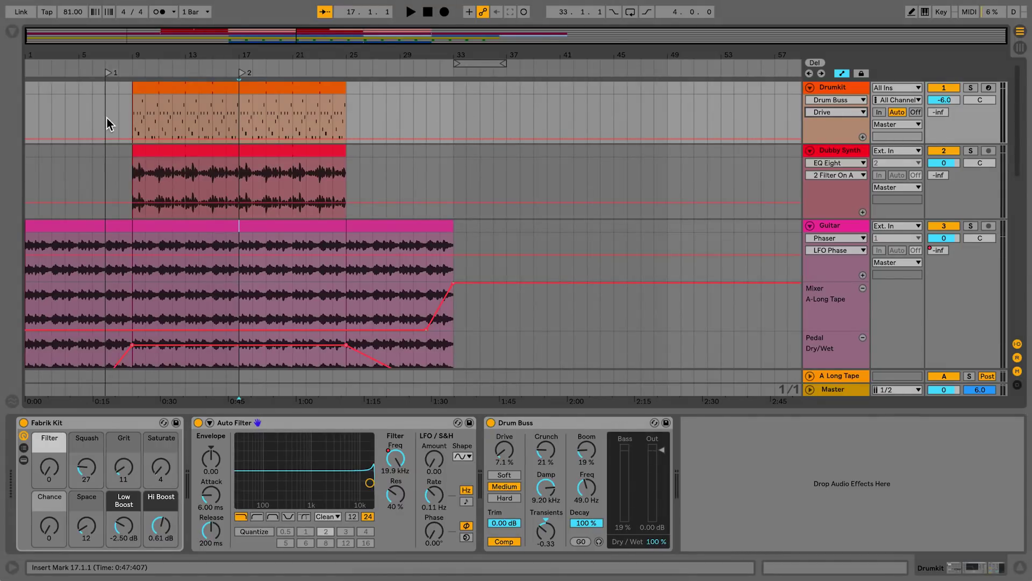
Add breakpoints along the Drive line and raise the last one from 7.1% to 80%
{"action": "left_click", "coordinate": [116, 130]}
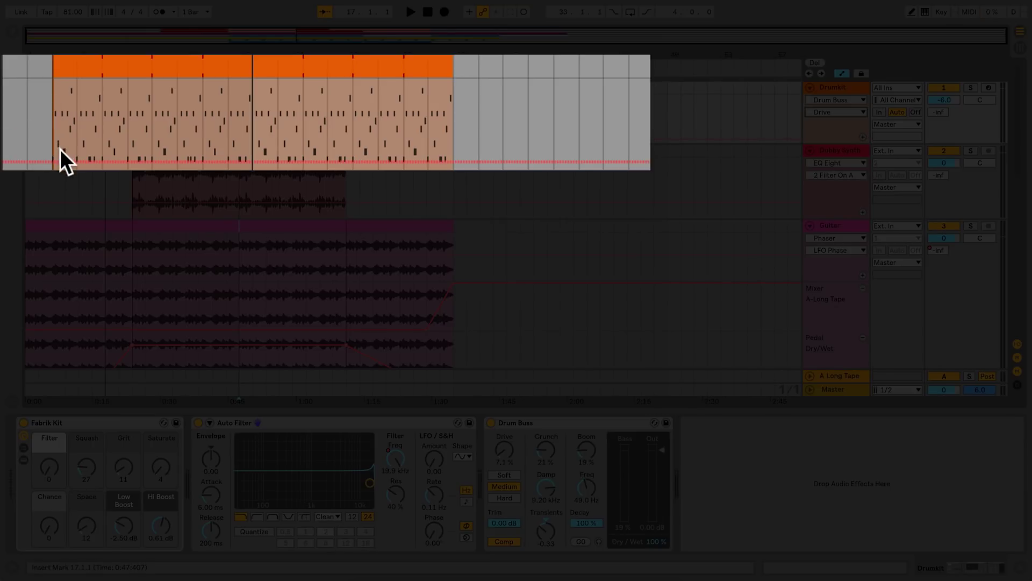
{"action": "left_click", "coordinate": [55, 156]}
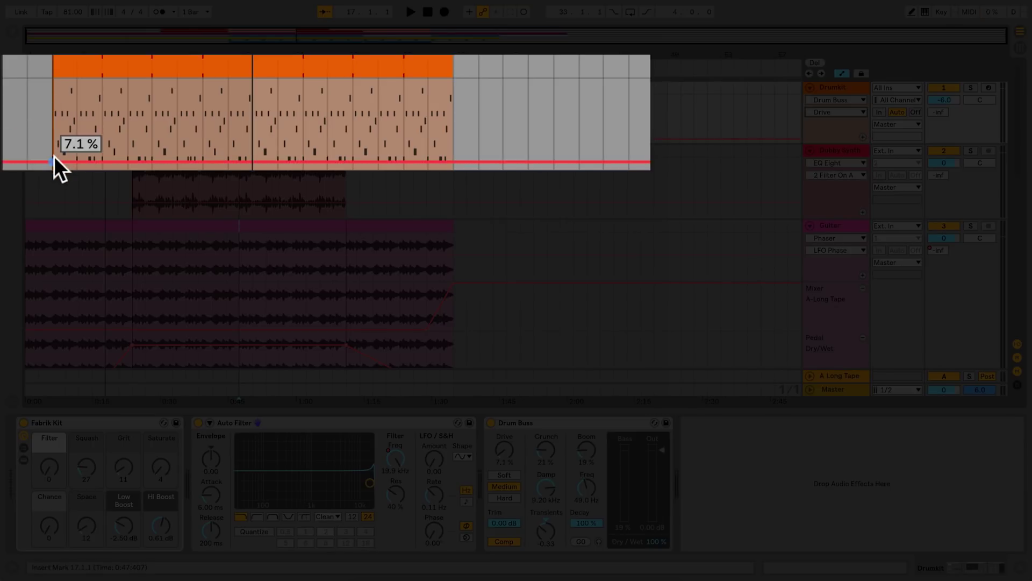
{"action": "left_click", "coordinate": [151, 160]}
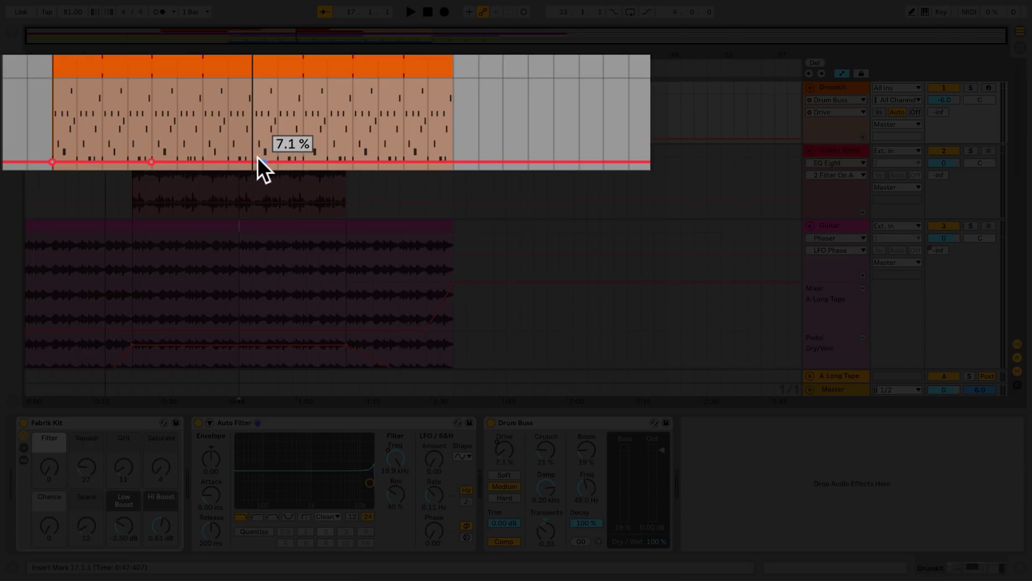
{"action": "left_click_drag", "start_coordinate": [249, 155], "coordinate": [448, 150]}
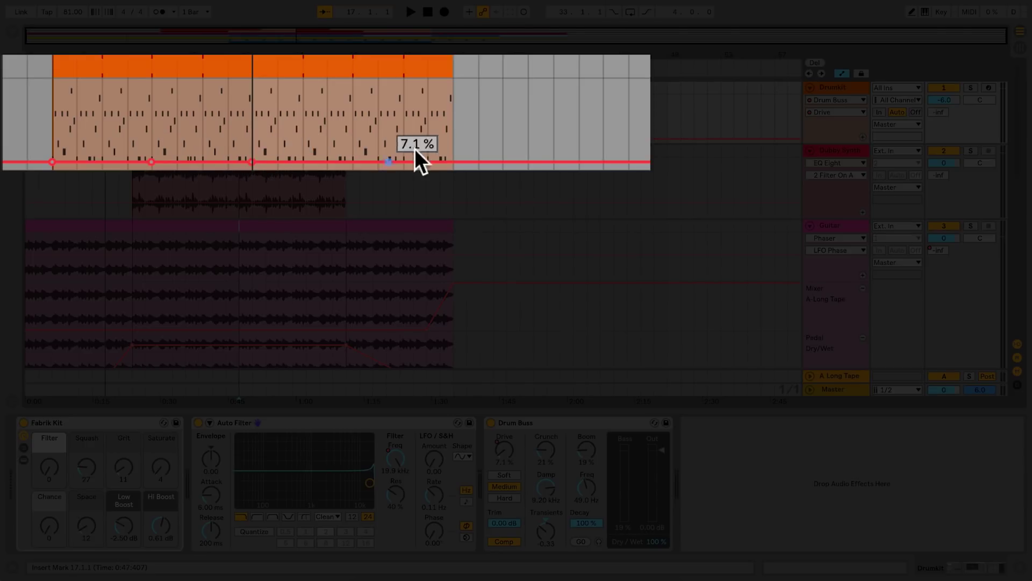
{"action": "left_click", "coordinate": [449, 158]}
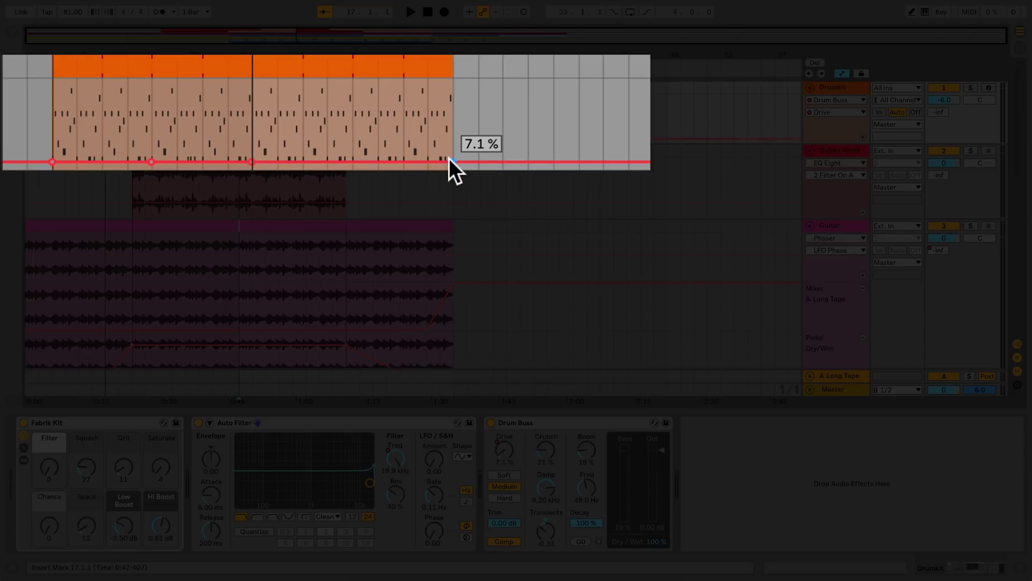
{"action": "left_click_drag", "start_coordinate": [449, 161], "coordinate": [451, 93]}
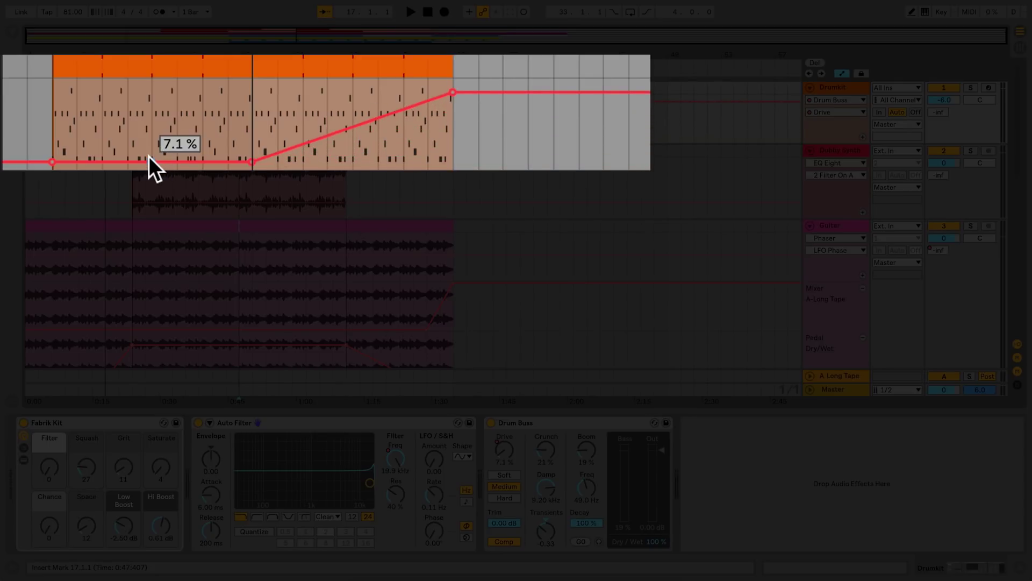
Add a peak near 76% over the first clip and delete the top-of-rise breakpoint
{"action": "left_click_drag", "start_coordinate": [151, 162], "coordinate": [152, 104]}
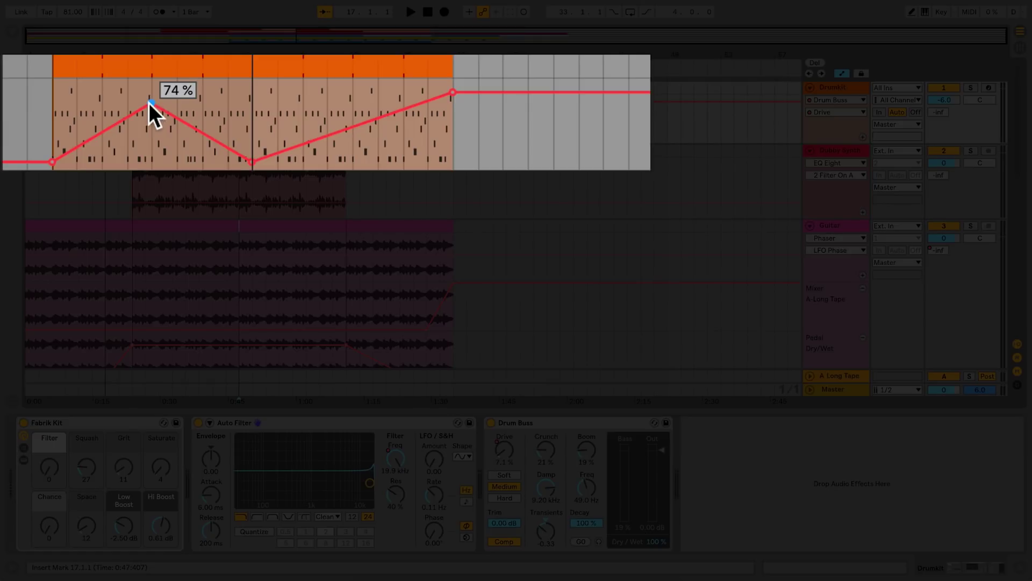
{"action": "mouse_move", "coordinate": [148, 103]}
{"action": "left_mouse_down"}
{"action": "mouse_move", "coordinate": [219, 128]}
{"action": "mouse_move", "coordinate": [151, 102]}
{"action": "left_mouse_up"}
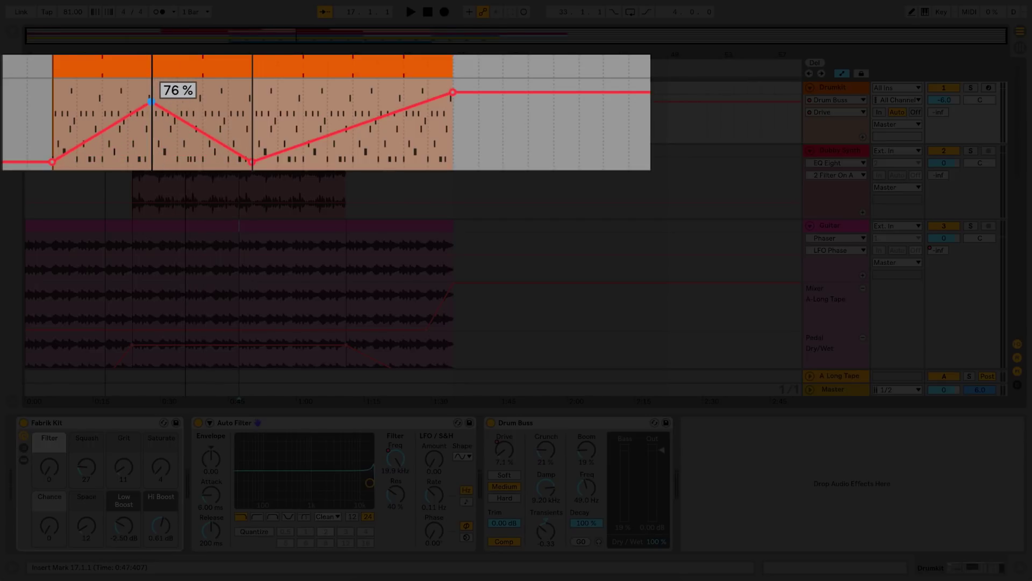
{"action": "double_click", "coordinate": [453, 89]}
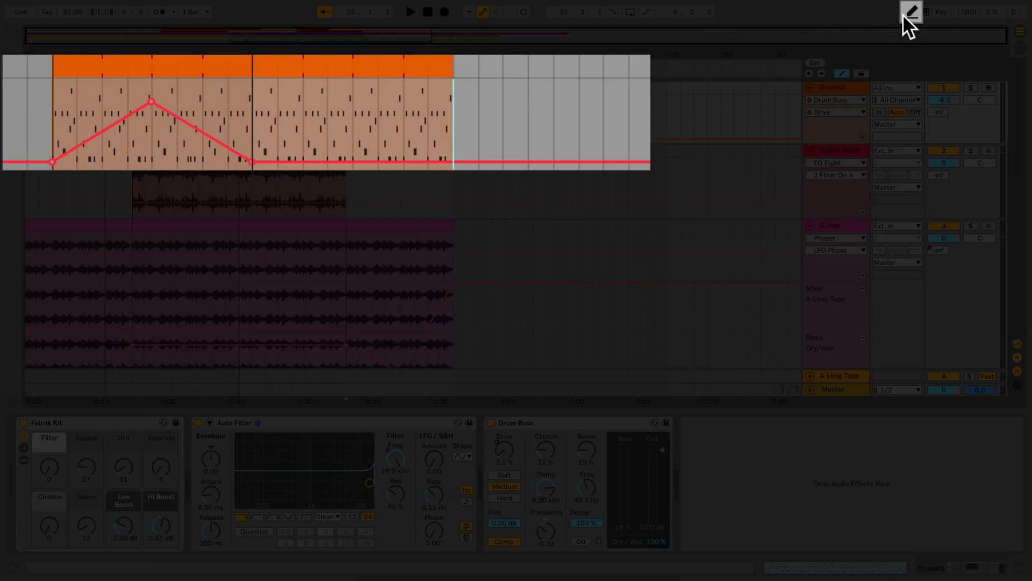
Draw rising Drive steps and a rounded hump across the second clip, then leave Draw Mode
{"action": "mouse_move", "coordinate": [286, 133]}
{"action": "left_mouse_down"}
{"action": "mouse_move", "coordinate": [337, 79]}
{"action": "mouse_move", "coordinate": [414, 75]}
{"action": "mouse_move", "coordinate": [453, 113]}
{"action": "left_mouse_up"}
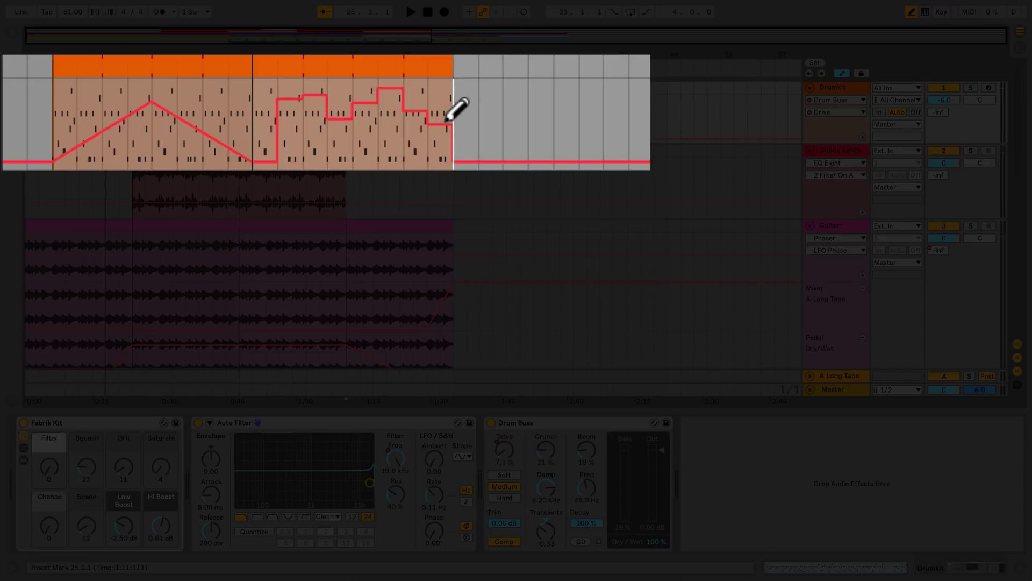
{"action": "mouse_move", "coordinate": [450, 118]}
{"action": "left_mouse_down"}
{"action": "mouse_move", "coordinate": [419, 75]}
{"action": "mouse_move", "coordinate": [357, 113]}
{"action": "left_mouse_up"}
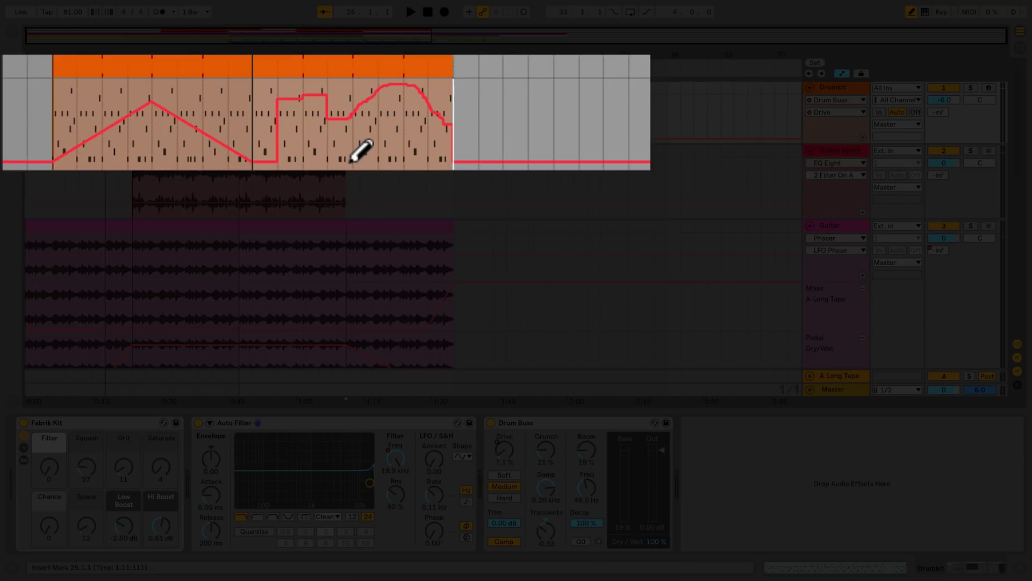
{"action": "key", "text": "b"}
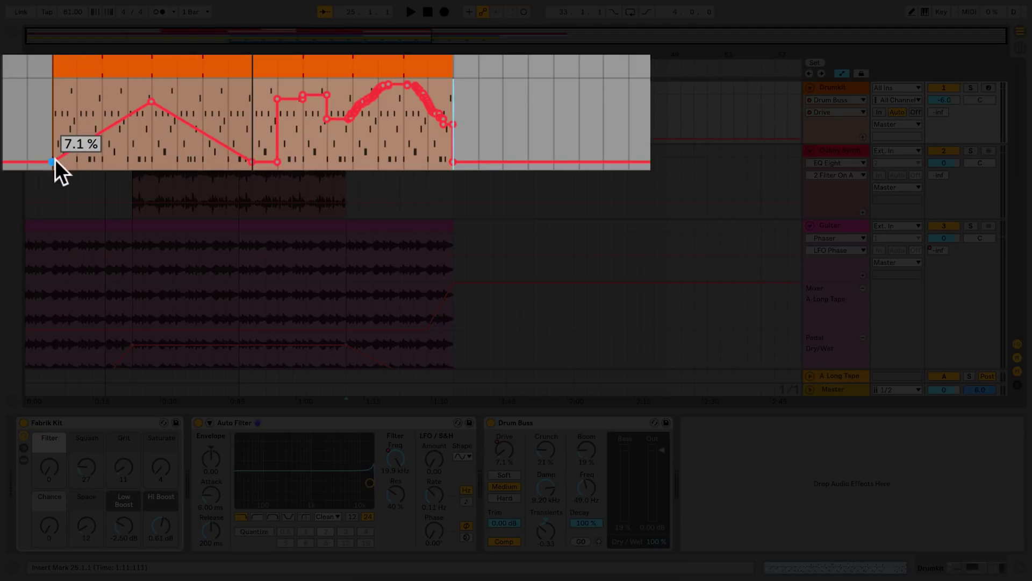
{"action": "left_click_drag", "start_coordinate": [53, 158], "coordinate": [53, 132]}
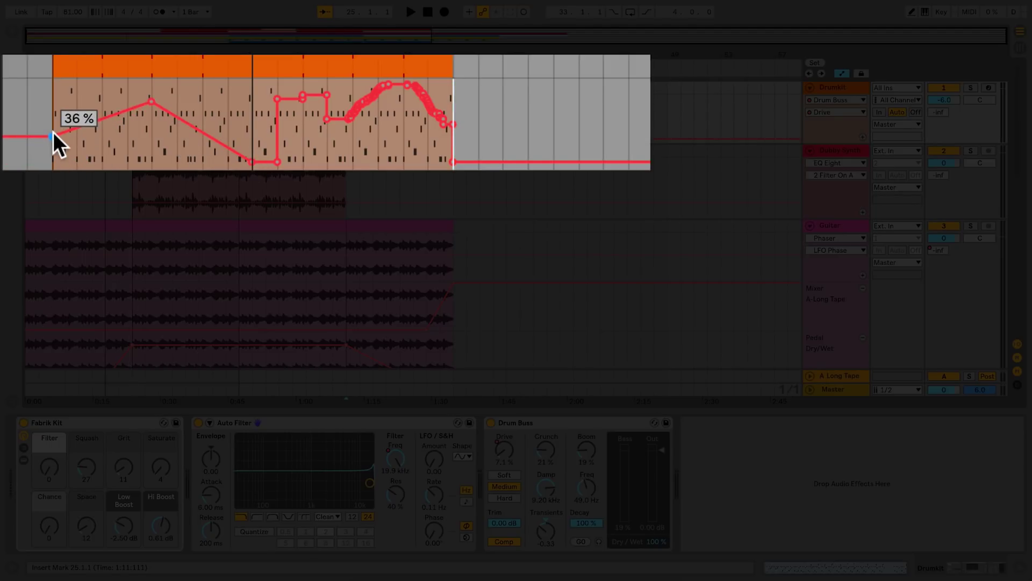
{"action": "mouse_move", "coordinate": [53, 136]}
{"action": "left_mouse_down"}
{"action": "mouse_move", "coordinate": [127, 137]}
{"action": "mouse_move", "coordinate": [53, 135]}
{"action": "left_mouse_up"}
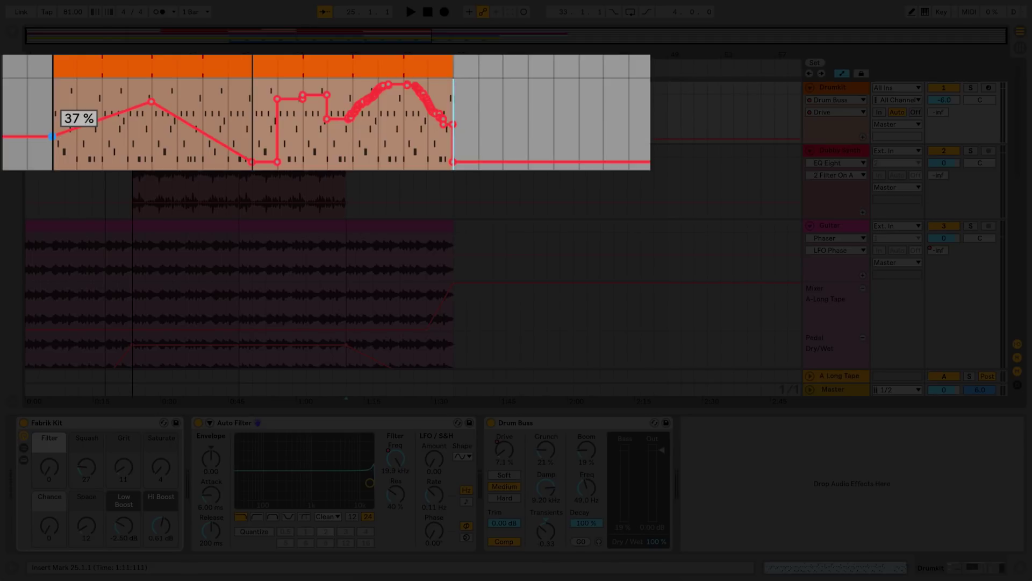
{"action": "mouse_move", "coordinate": [53, 135]}
{"action": "left_mouse_down"}
{"action": "mouse_move", "coordinate": [53, 112]}
{"action": "mouse_move", "coordinate": [55, 167]}
{"action": "left_mouse_up"}
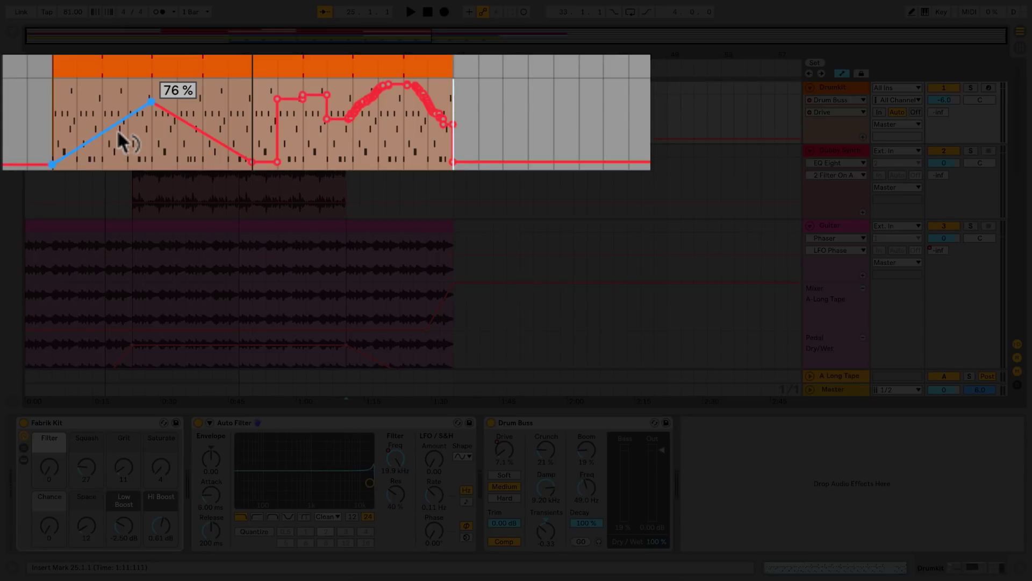
Curve the Drive ramp so it rises quickly into the 76% peak, then deselect it
{"action": "mouse_move", "coordinate": [120, 141]}
{"action": "left_mouse_down", "text": "alt"}
{"action": "mouse_move", "coordinate": [113, 121]}
{"action": "mouse_move", "coordinate": [105, 133]}
{"action": "left_mouse_up", "text": "alt"}
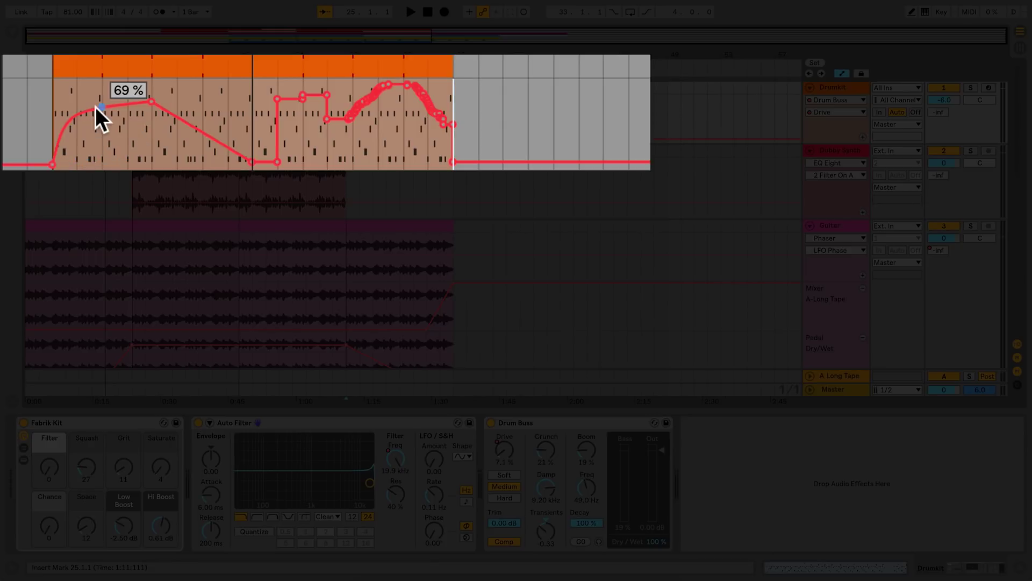
{"action": "left_click", "coordinate": [102, 136]}
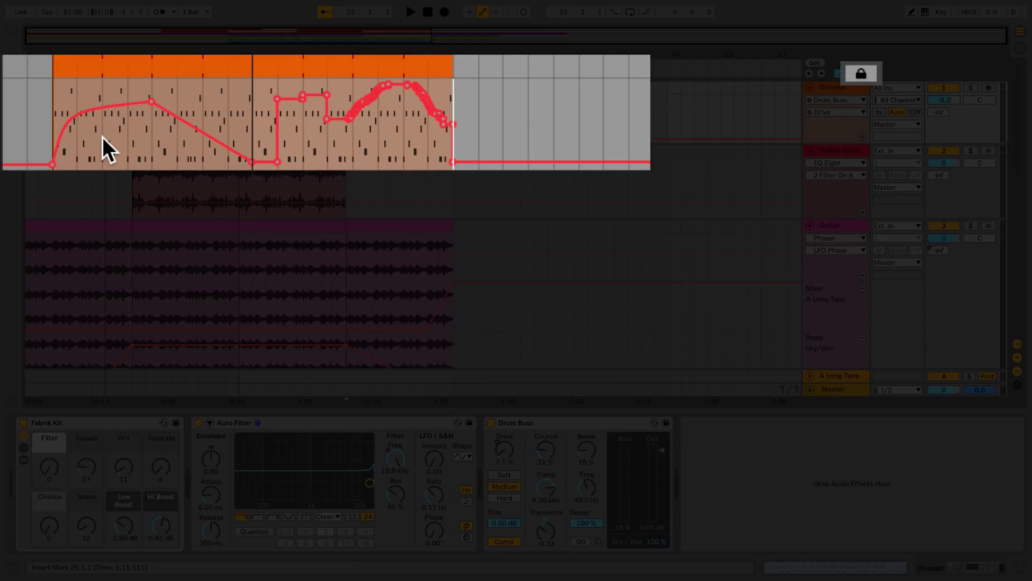
{"action": "left_click", "coordinate": [860, 73]}
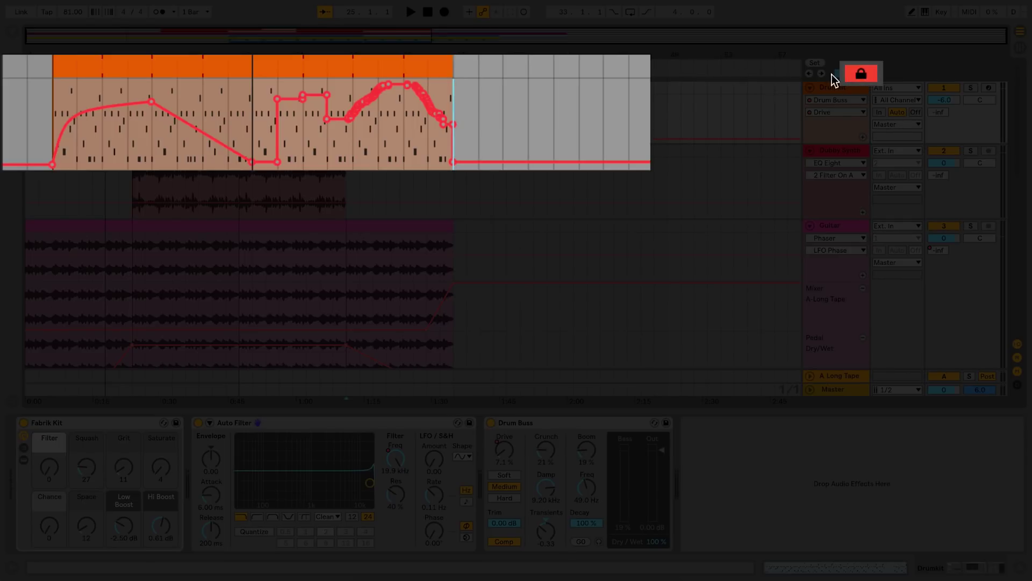
{"action": "left_click", "coordinate": [152, 65]}
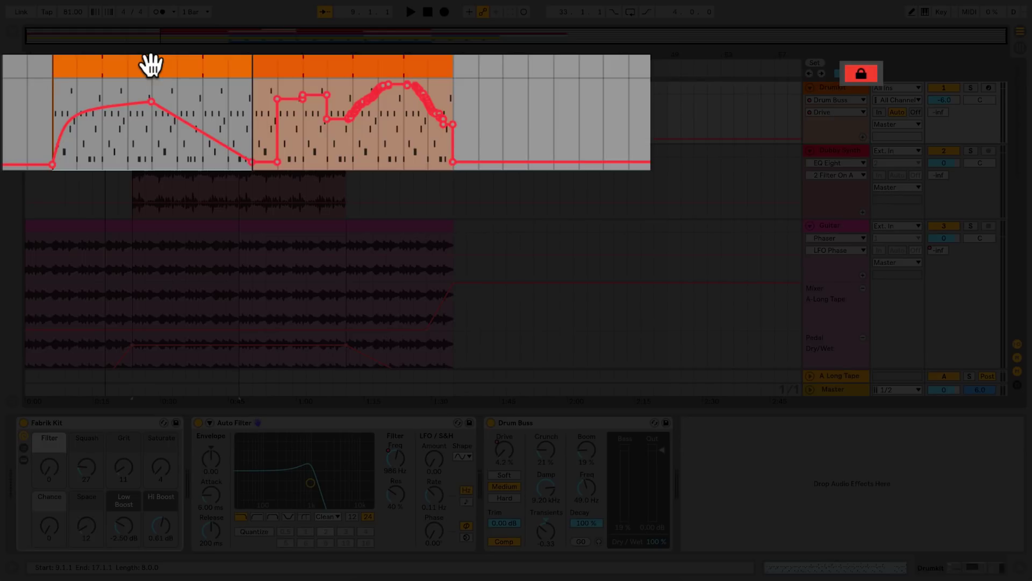
{"action": "left_click_drag", "start_coordinate": [152, 65], "coordinate": [645, 71]}
{"action": "key", "text": "Delete"}
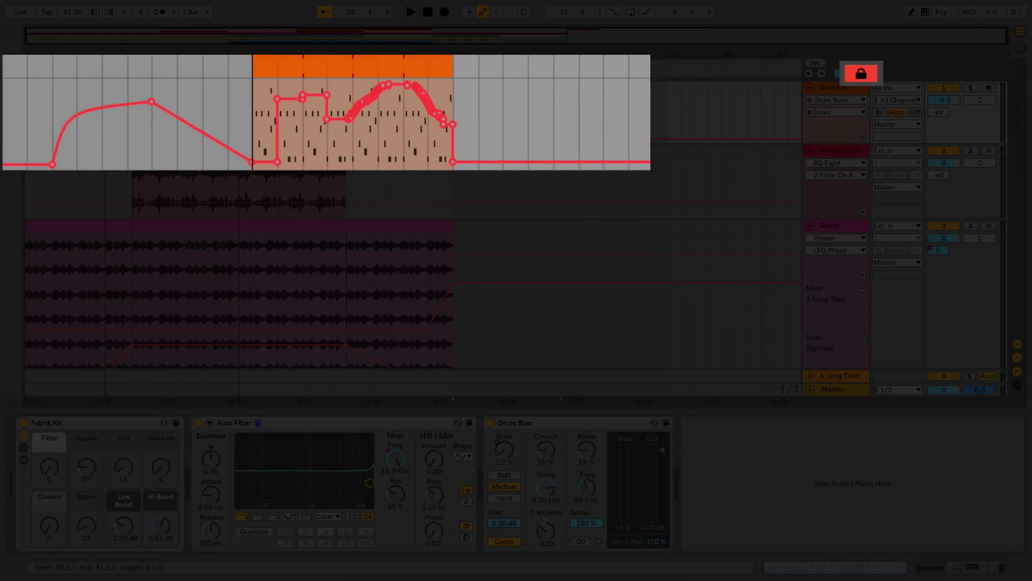
{"action": "left_click_drag", "start_coordinate": [497, 80], "coordinate": [146, 74]}
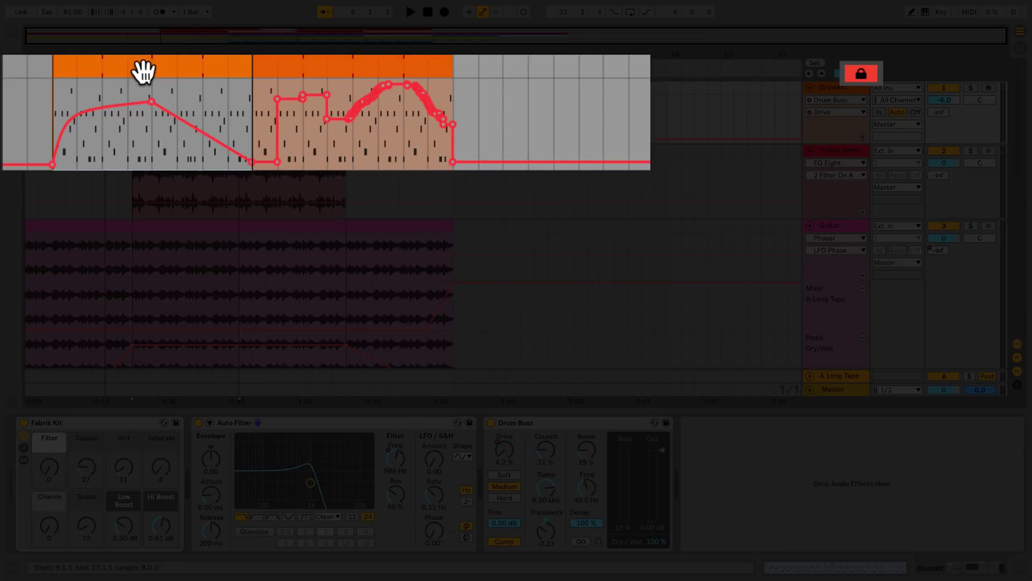
{"action": "left_click", "coordinate": [861, 74]}
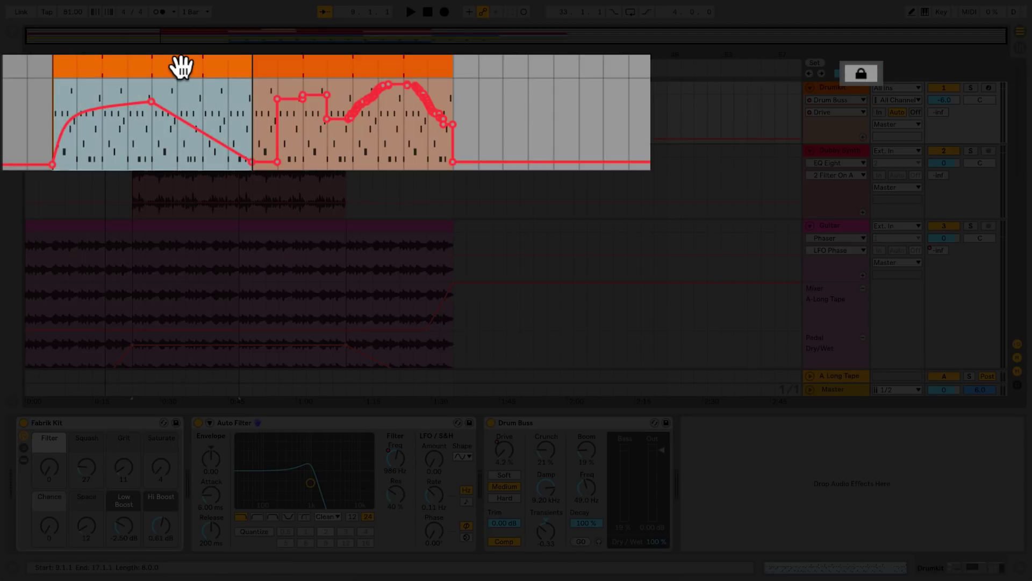
{"action": "mouse_move", "coordinate": [182, 66]}
{"action": "left_mouse_down"}
{"action": "mouse_move", "coordinate": [604, 71]}
{"action": "mouse_move", "coordinate": [154, 76]}
{"action": "mouse_move", "coordinate": [188, 67]}
{"action": "left_mouse_up"}
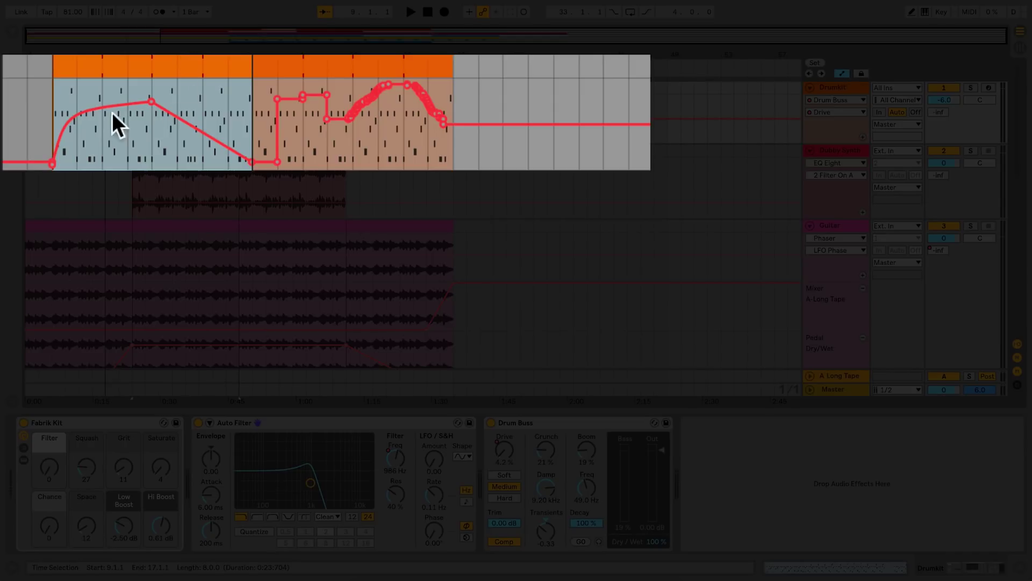
Duplicate the first clip's time range of Drive automation into the second clip
{"action": "left_click", "coordinate": [27, 129]}
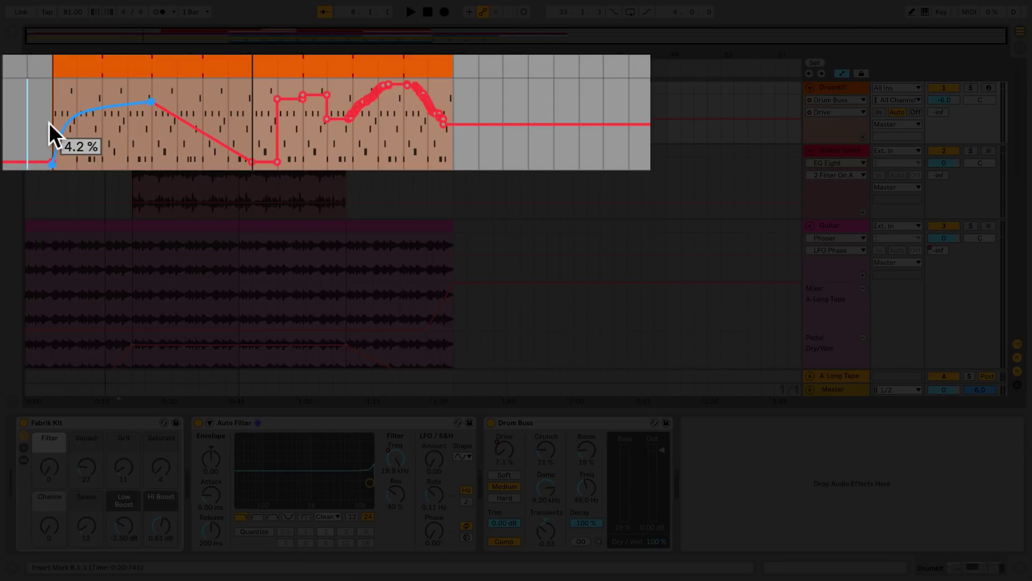
{"action": "left_click_drag", "start_coordinate": [50, 121], "coordinate": [261, 118]}
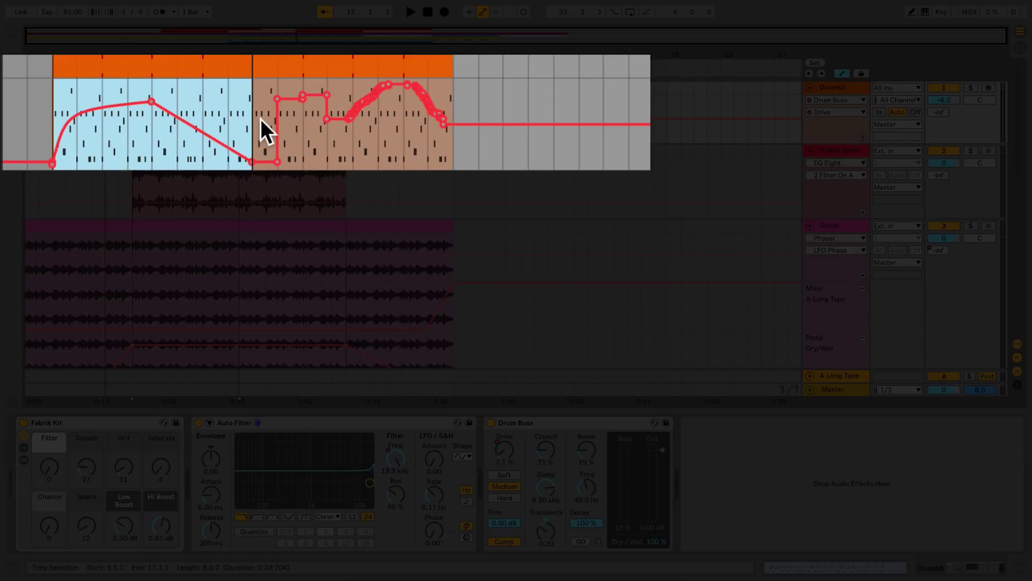
{"action": "right_click", "coordinate": [233, 127]}
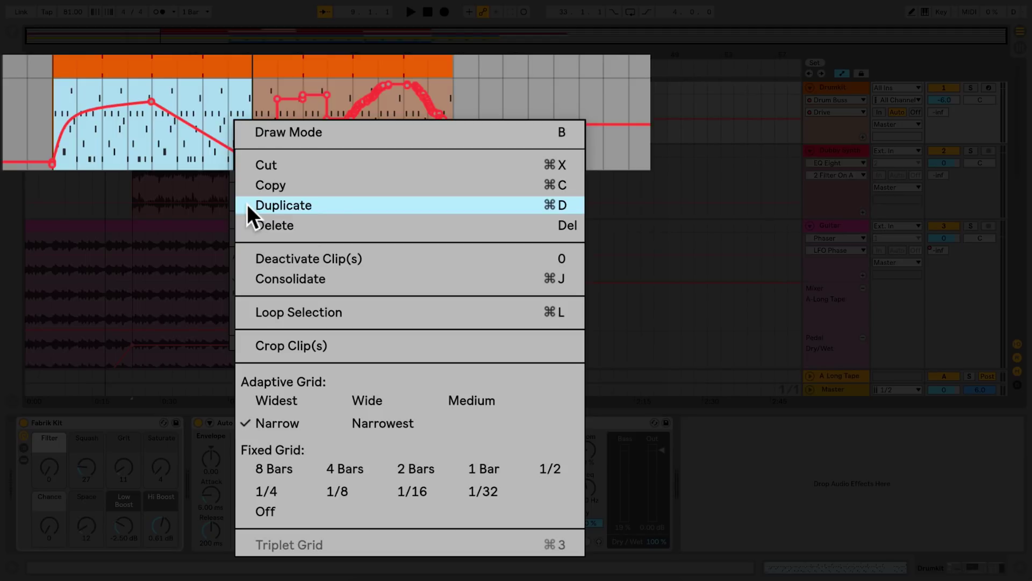
{"action": "left_click", "coordinate": [247, 204]}
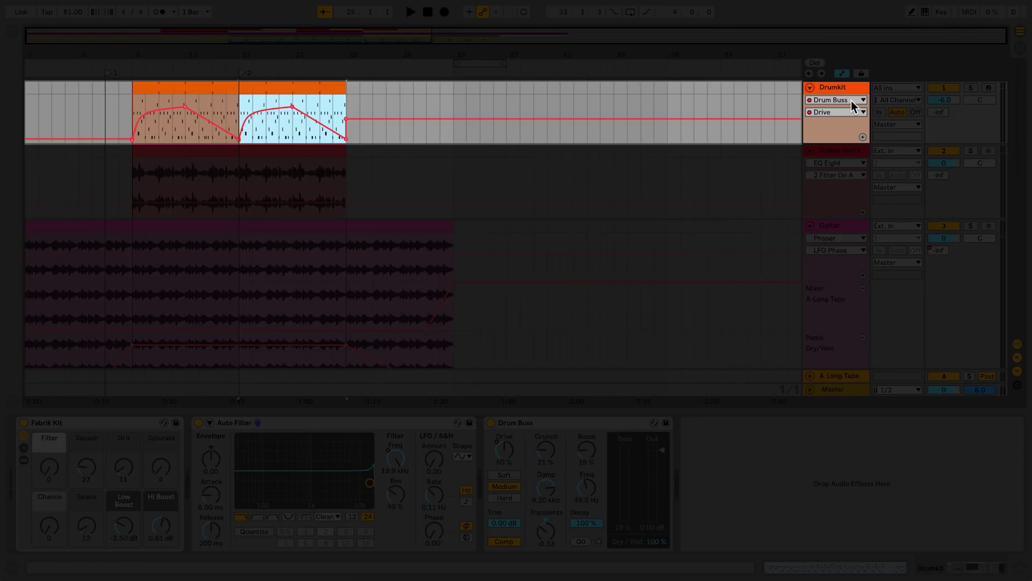
Switch the Drumkit lane back to the Auto Filter Frequency envelope
{"action": "left_click", "coordinate": [851, 101]}
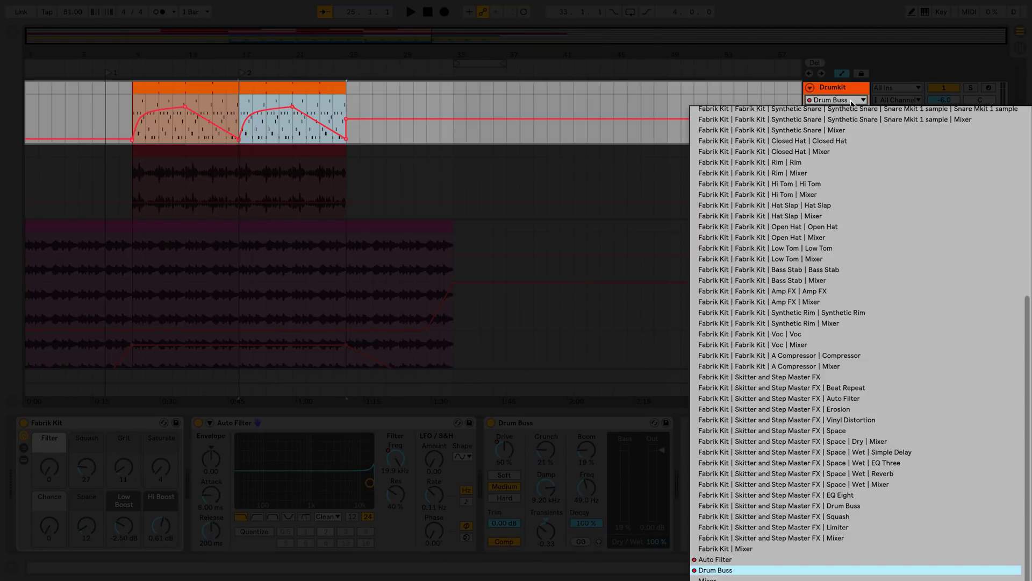
{"action": "left_click", "coordinate": [867, 559]}
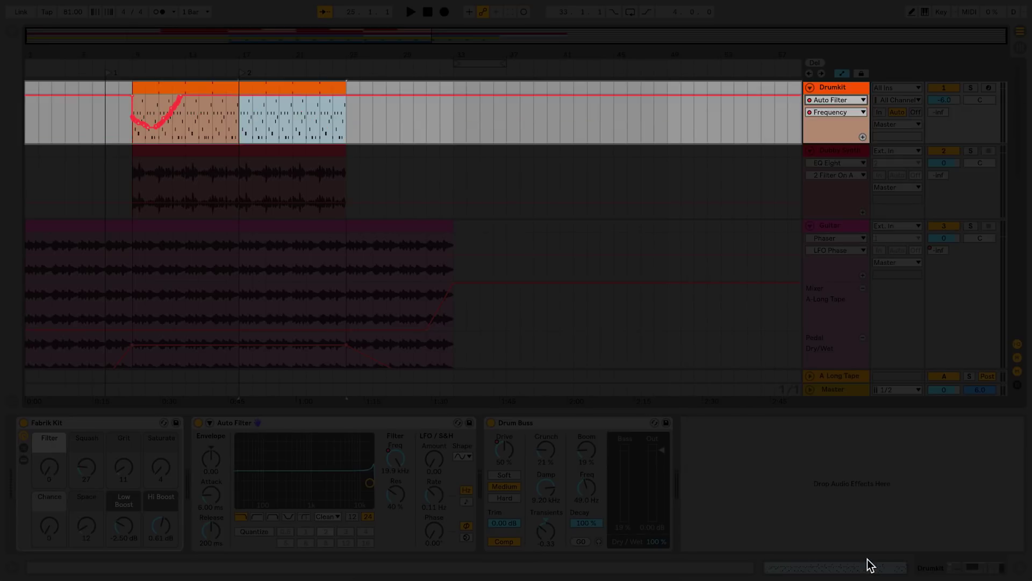
{"action": "left_click", "coordinate": [858, 113]}
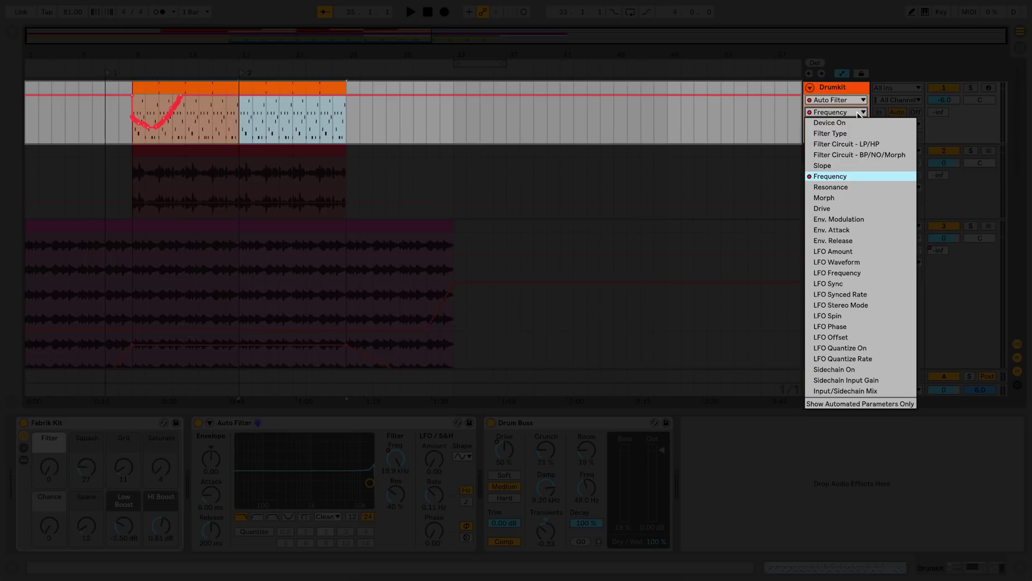
{"action": "left_click", "coordinate": [864, 177]}
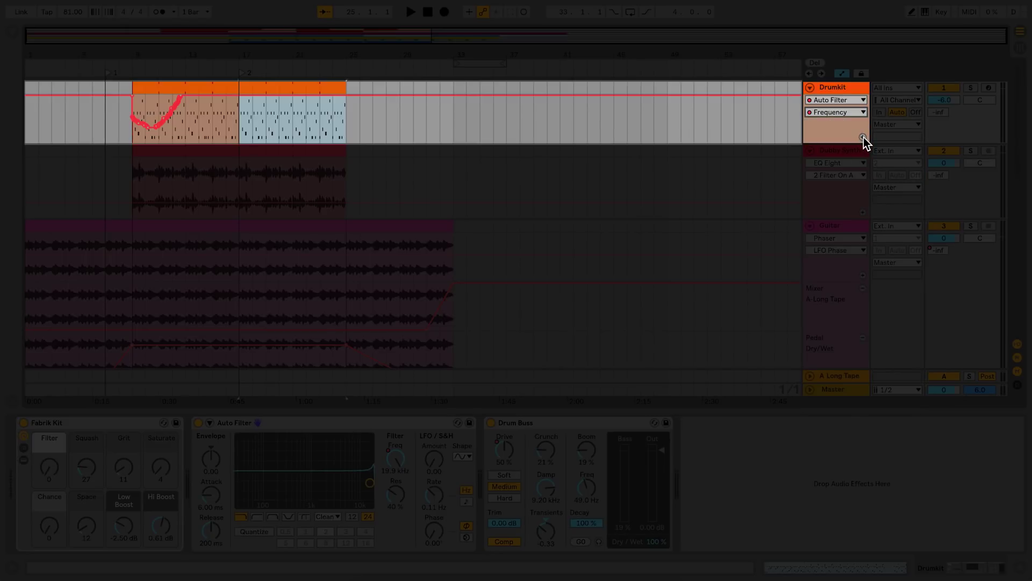